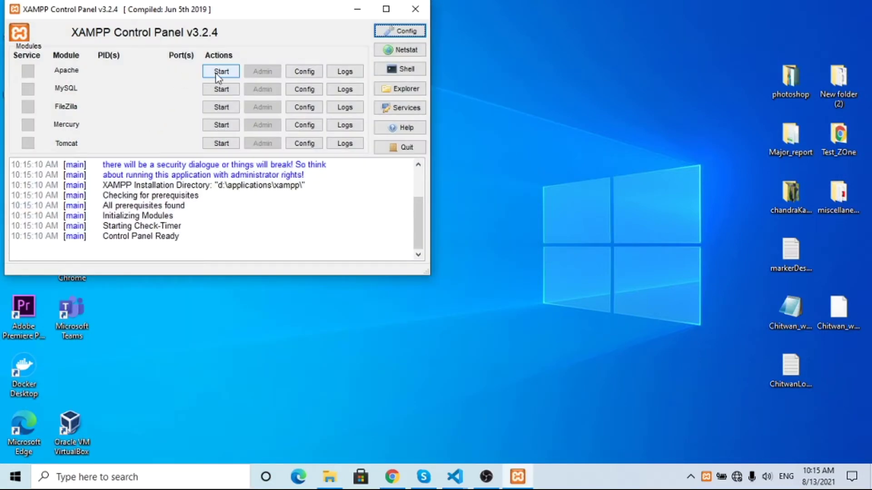
Start the Apache module, try to start MySQL, and review the MySQL error lines in the log.
left_click(216, 76)
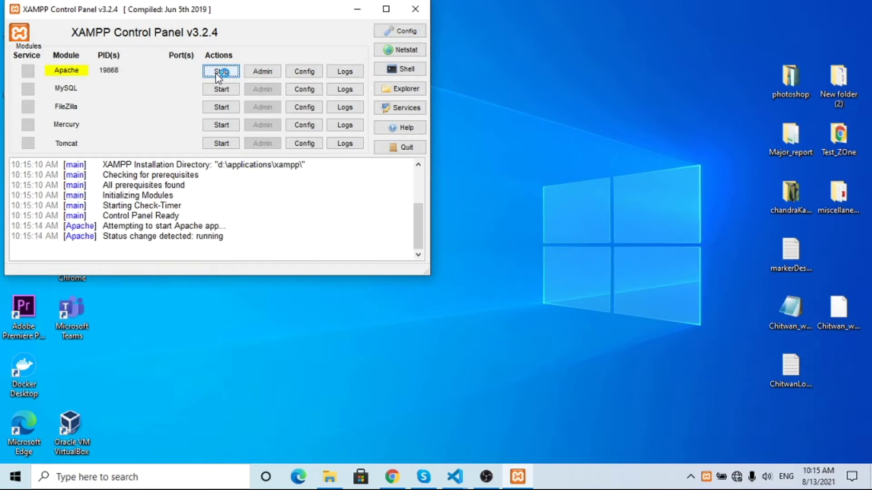
left_click(223, 89)
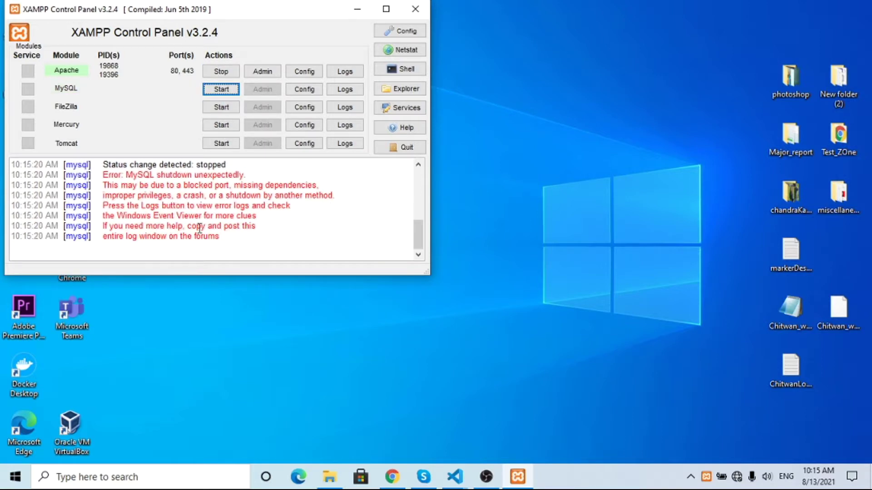
left_click_drag(220, 237, 97, 176)
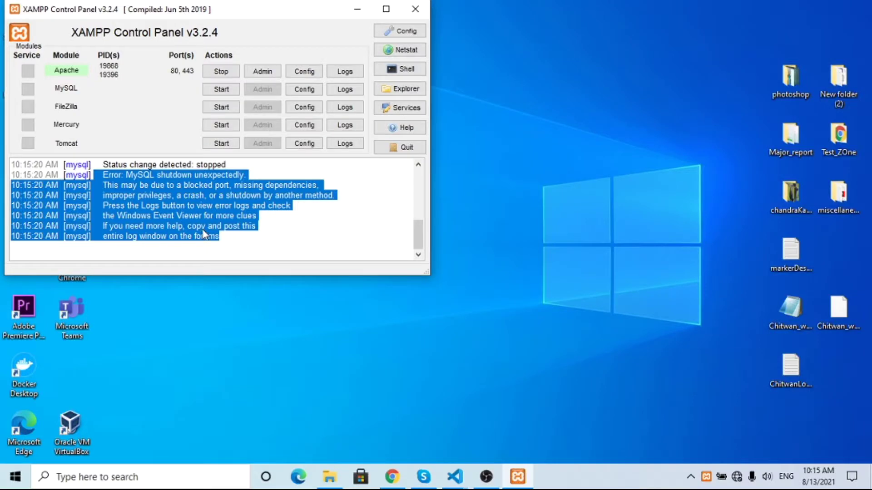
left_click(222, 237)
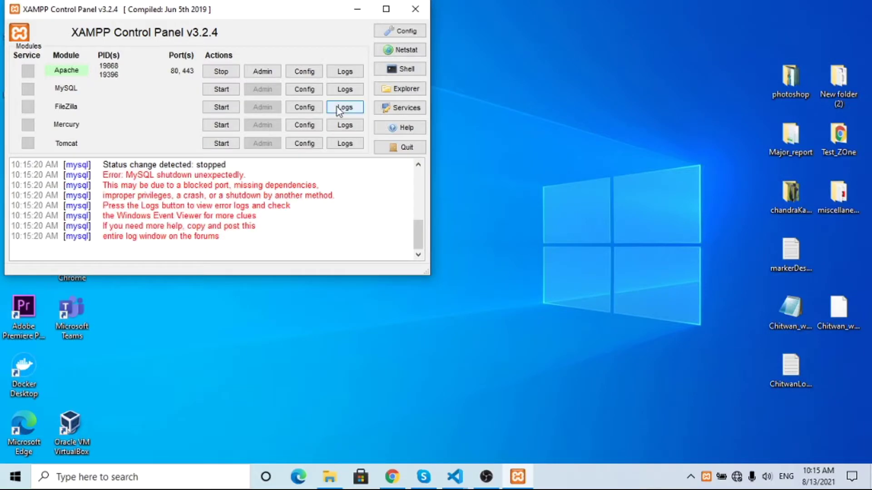
Browse to the MySQL module's log location in File Explorer and maximize that window.
left_click(348, 91)
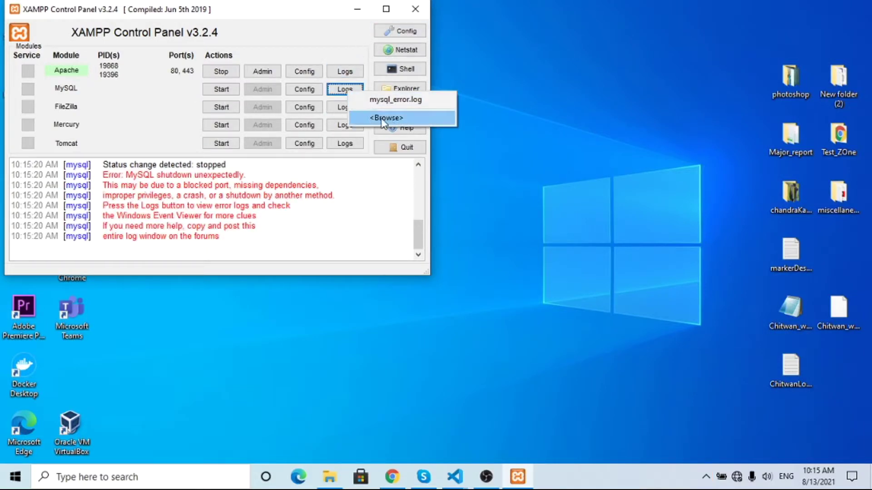
left_click(383, 119)
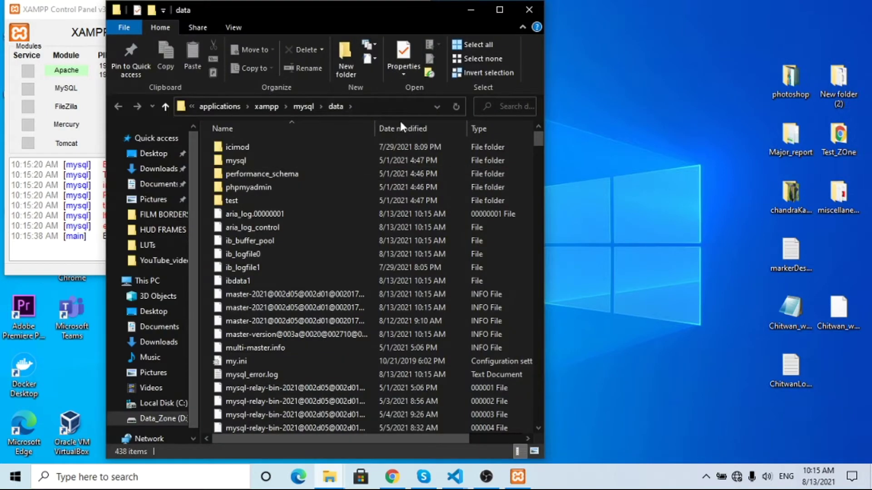
left_click(500, 10)
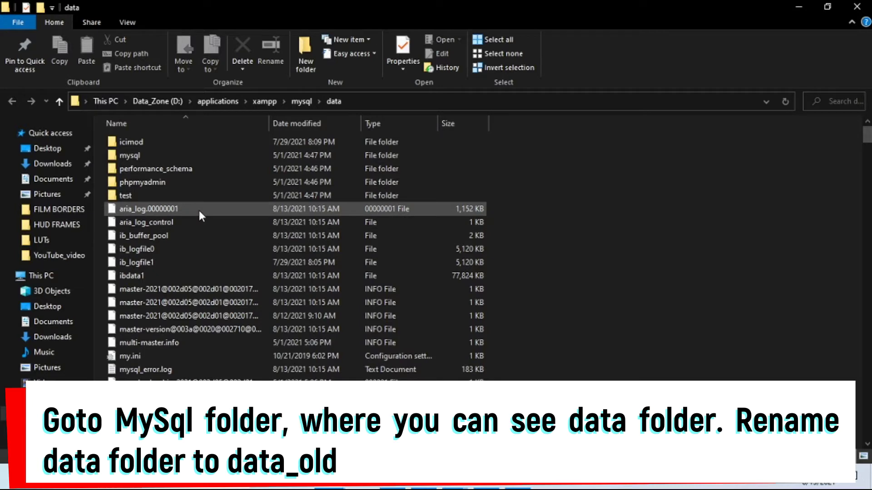
Go up to the mysql folder and rename its data folder to data_old.
left_click(301, 102)
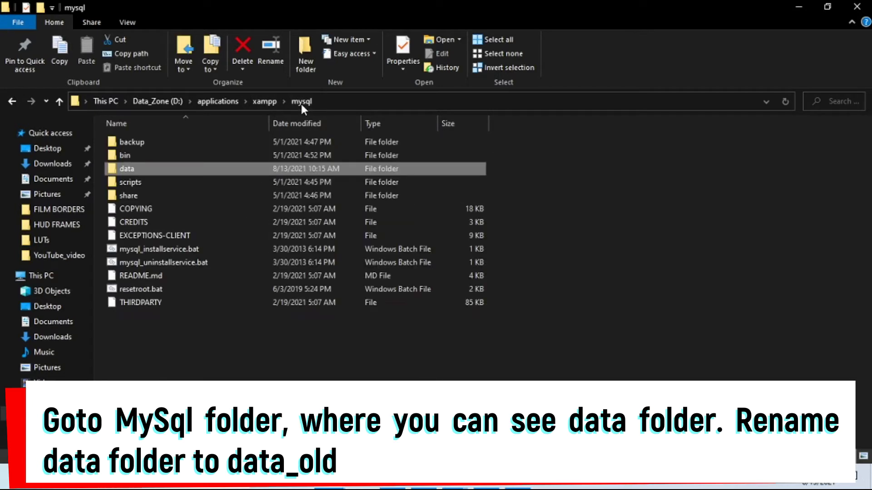
left_click(139, 172)
right_click(138, 169)
left_click(143, 167)
left_click(143, 168)
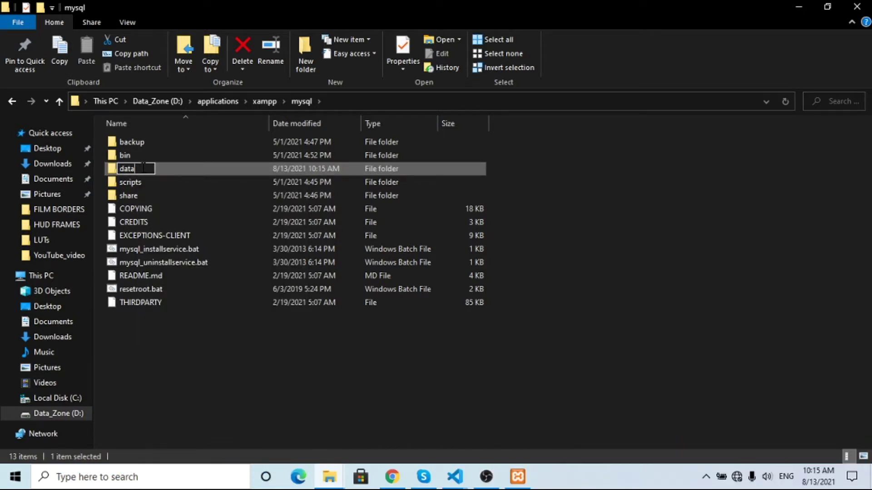
type("_old")
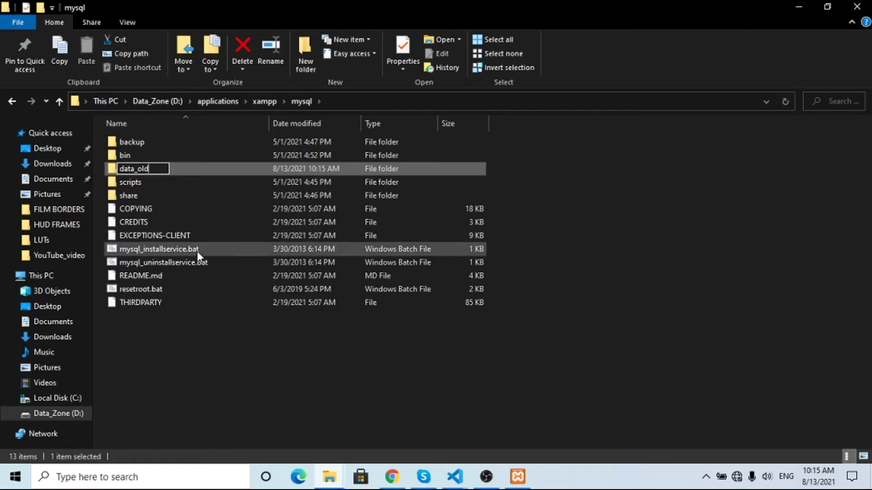
key("Return")
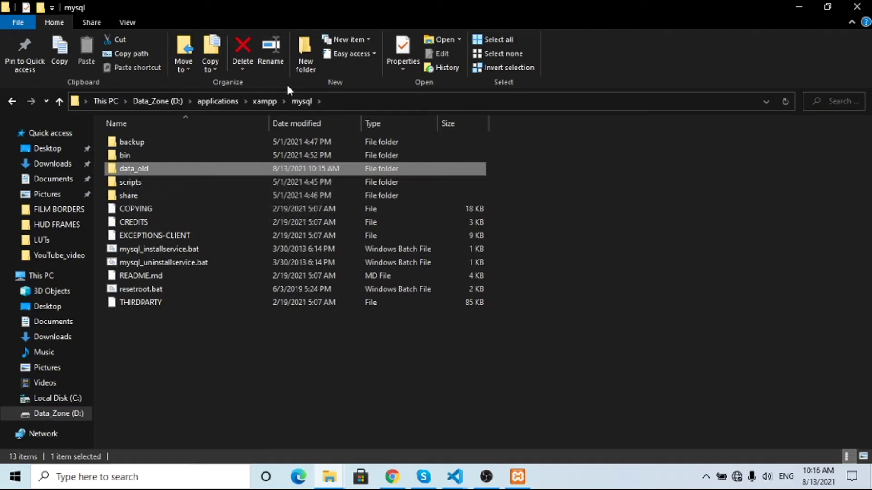
Create a new folder named data inside the mysql folder.
left_click(307, 63)
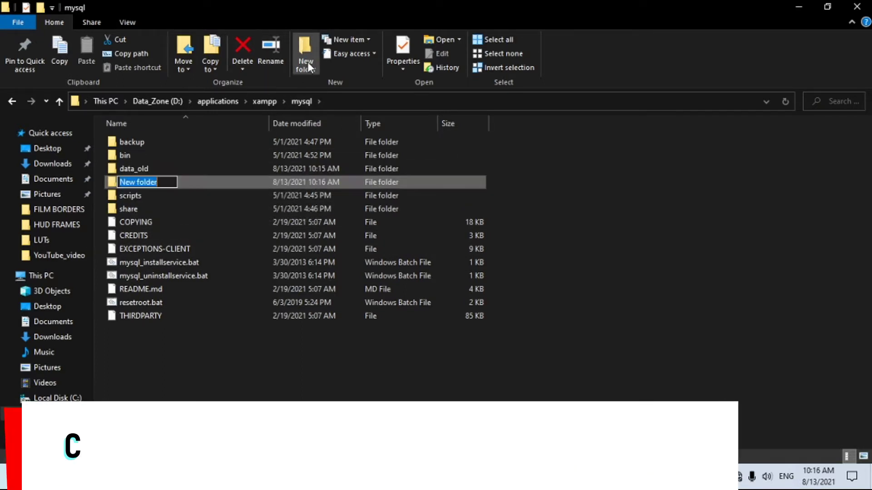
type("data")
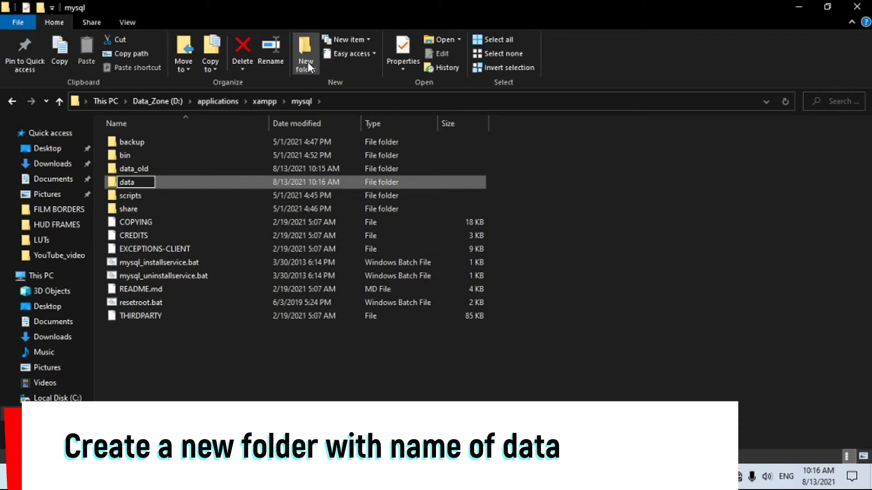
key("Return")
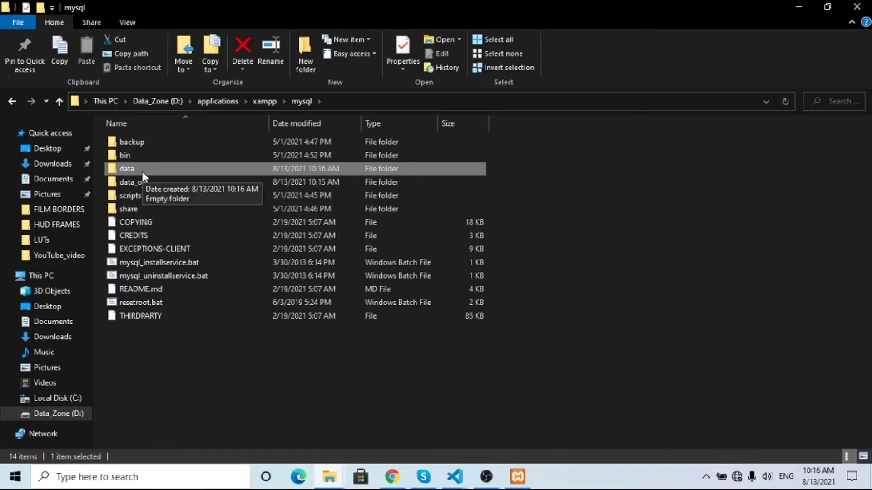
Copy all files and folders from the backup folder inside mysql.
double_click(139, 142)
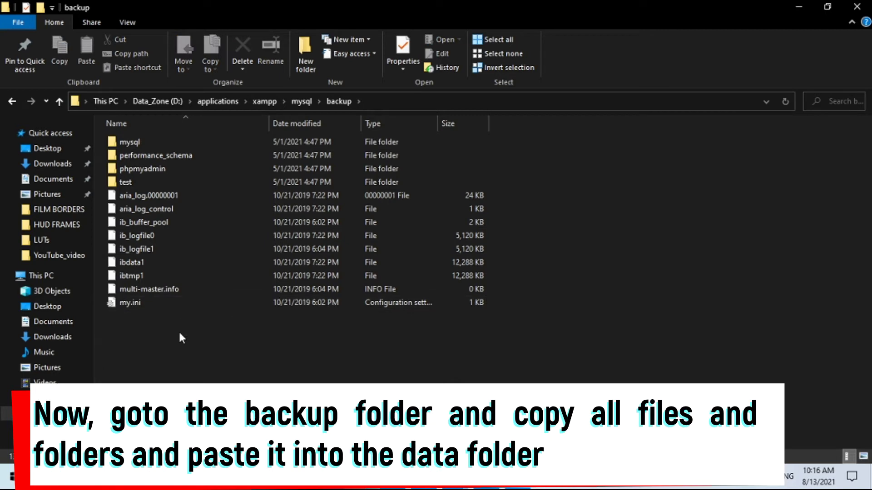
key("ctrl+a")
key("ctrl+c")
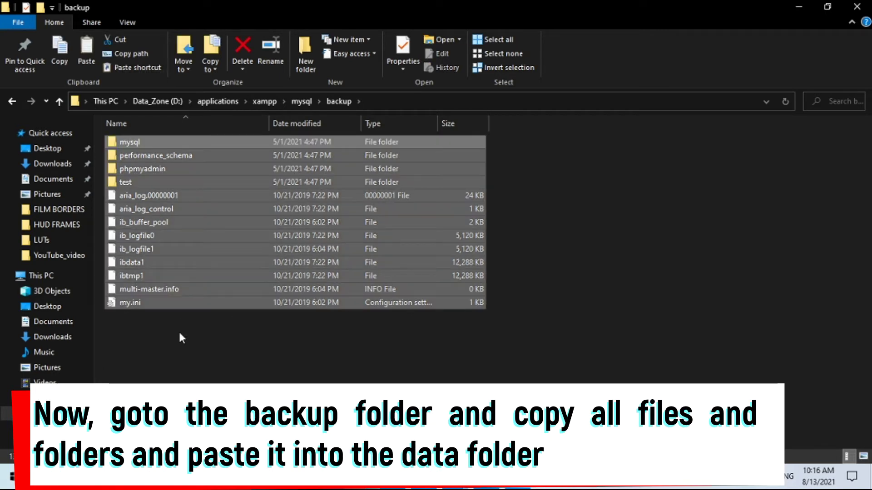
right_click(213, 237)
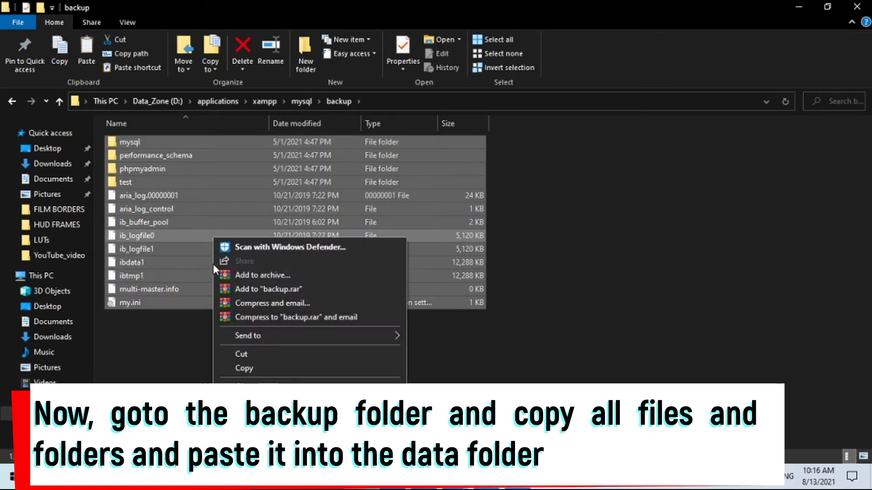
left_click(254, 369)
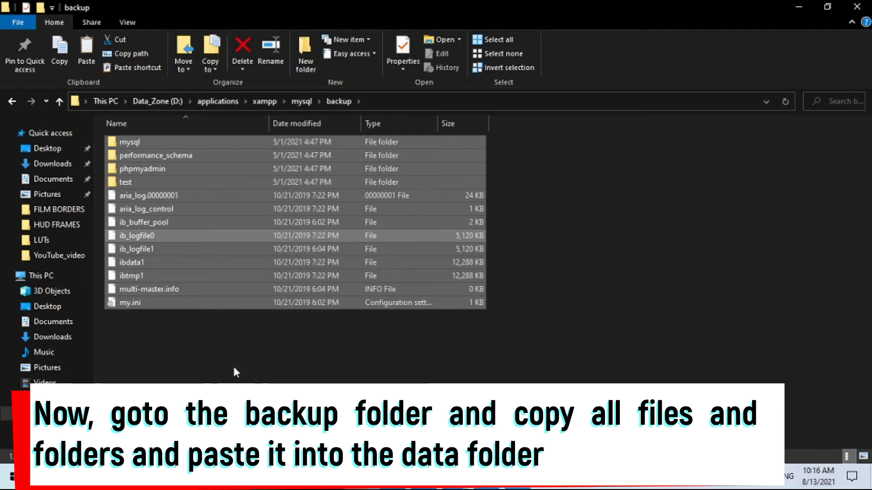
Paste the copied backup contents into the new, empty data folder in mysql.
left_click(304, 102)
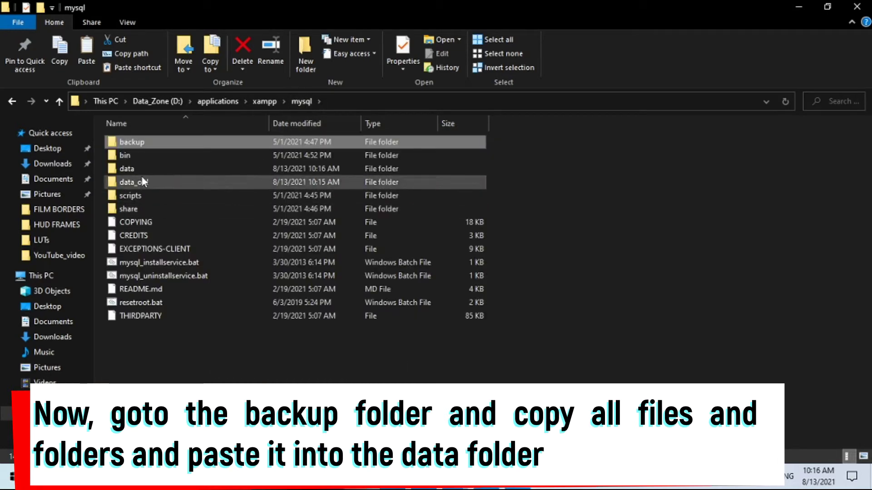
double_click(140, 172)
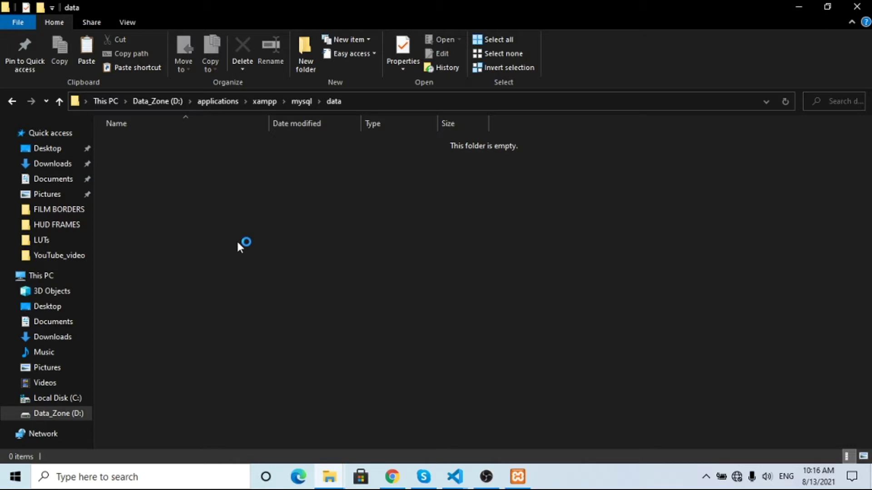
key("ctrl+v")
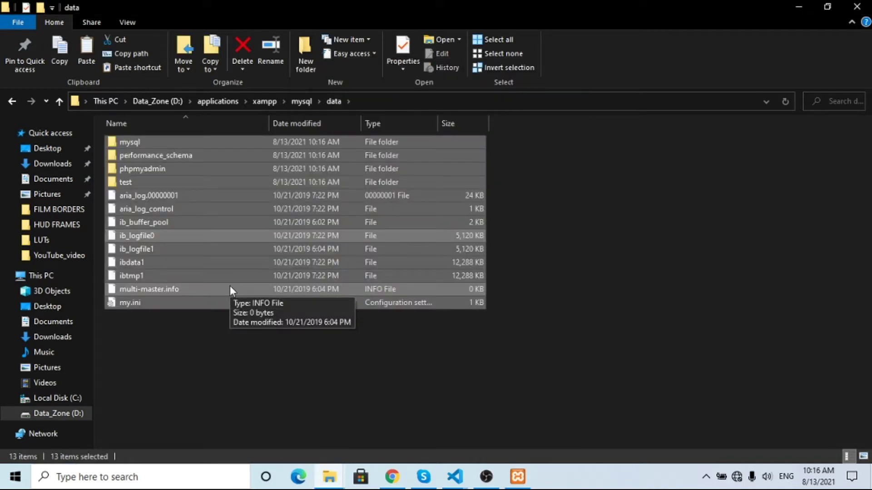
left_click(382, 339)
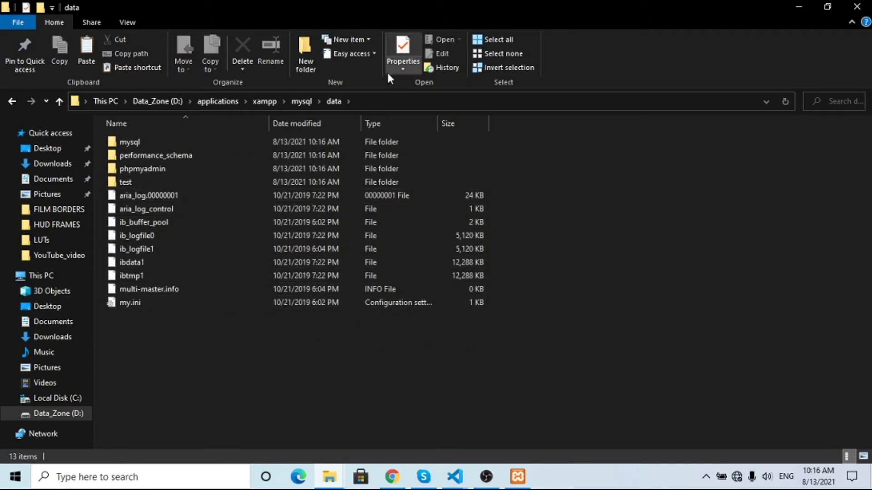
Copy the icimod and test folders from data_old, leaving out mysql, performance_schema and phpmyadmin.
left_click(301, 101)
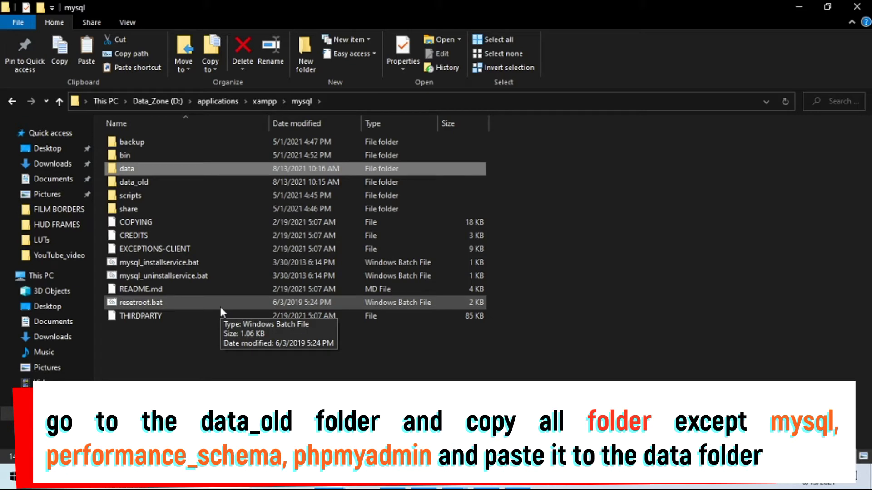
double_click(138, 184)
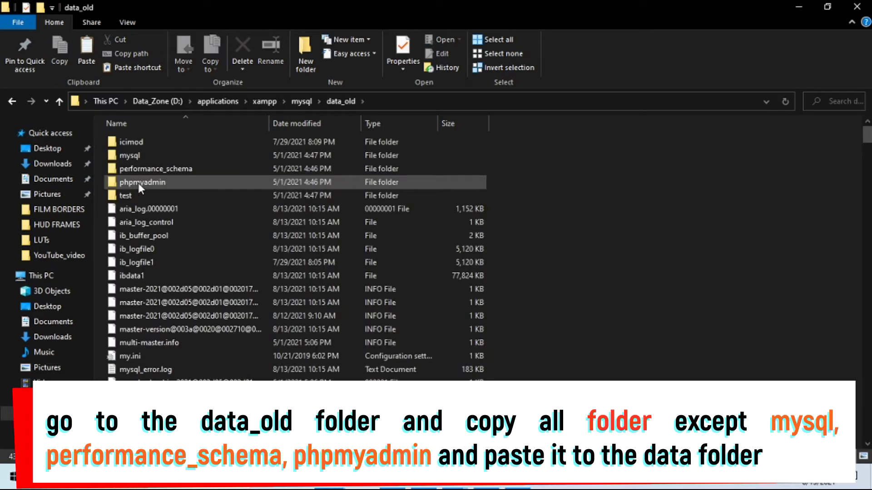
left_click(145, 143)
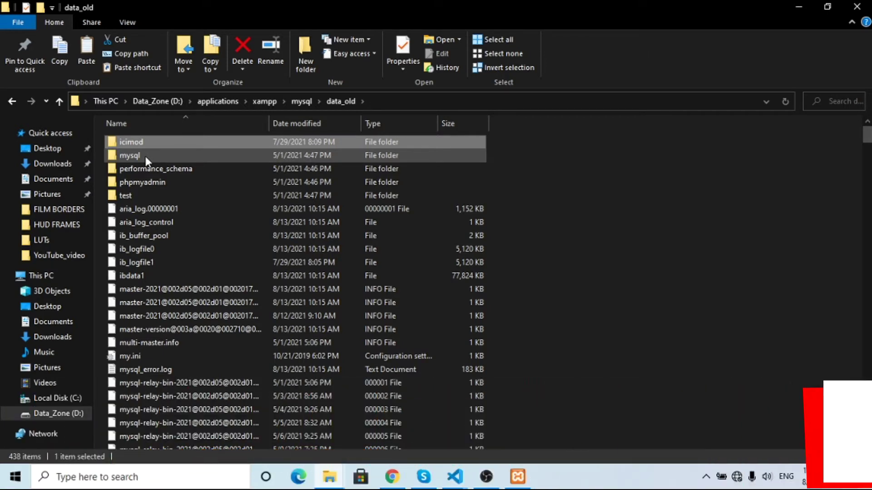
left_click(146, 197, "ctrl")
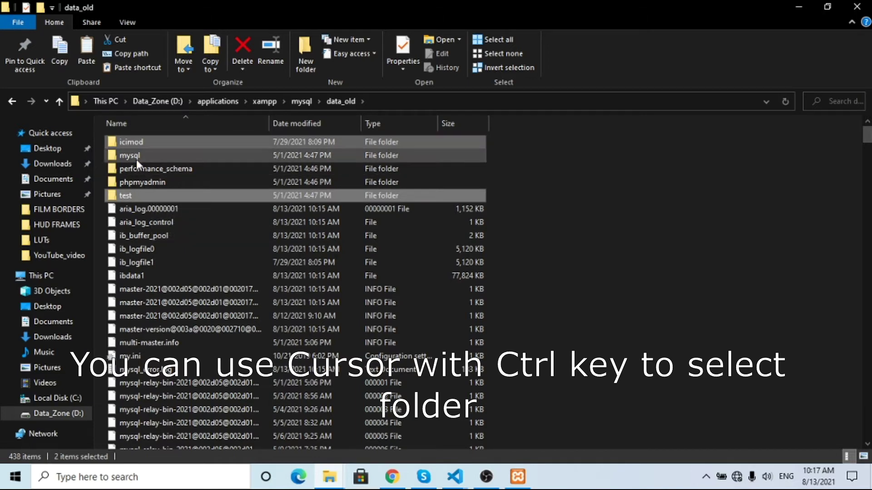
left_click(123, 183, "ctrl")
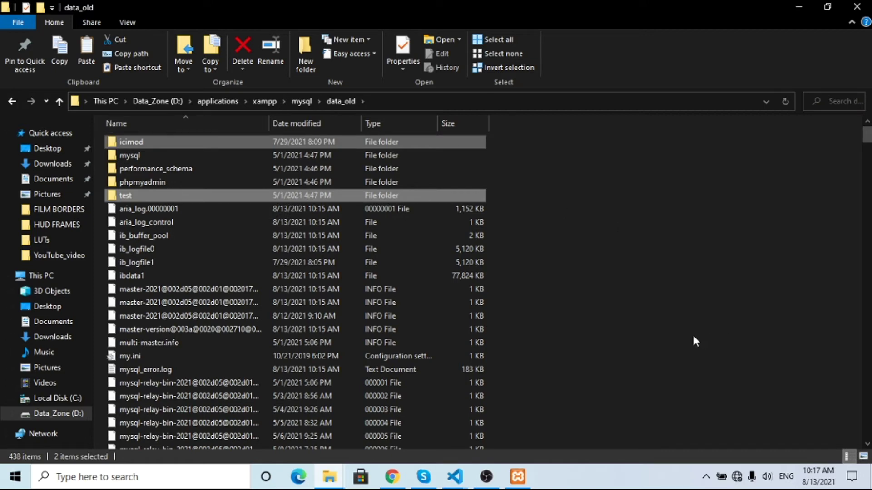
right_click(165, 143)
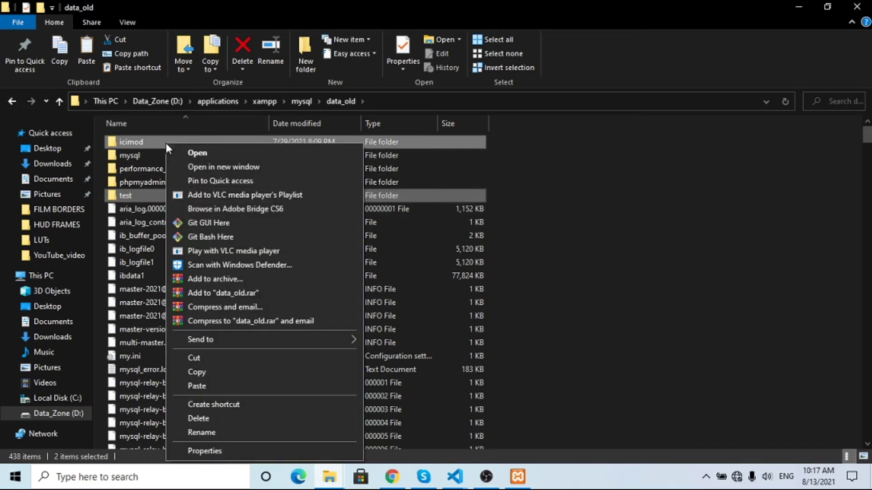
left_click(203, 373)
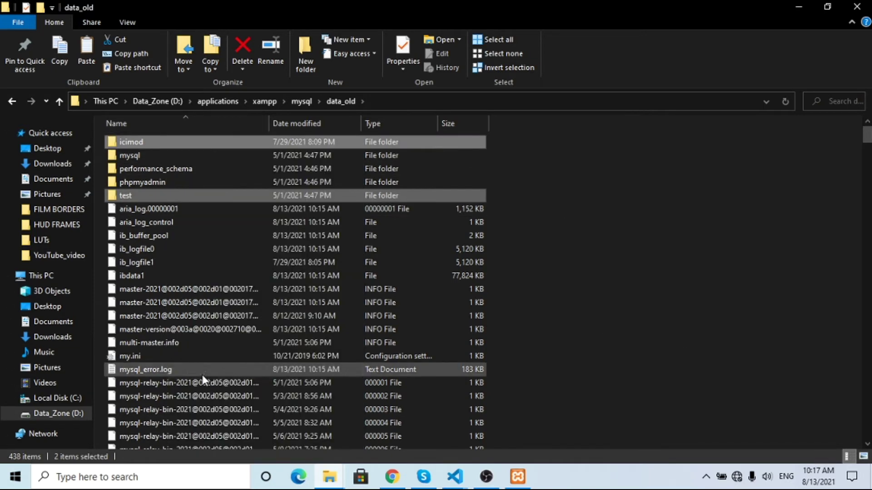
Paste the copied icimod and test folders into mysql's data folder, replacing the existing db.opt file in the destination.
left_click(294, 103)
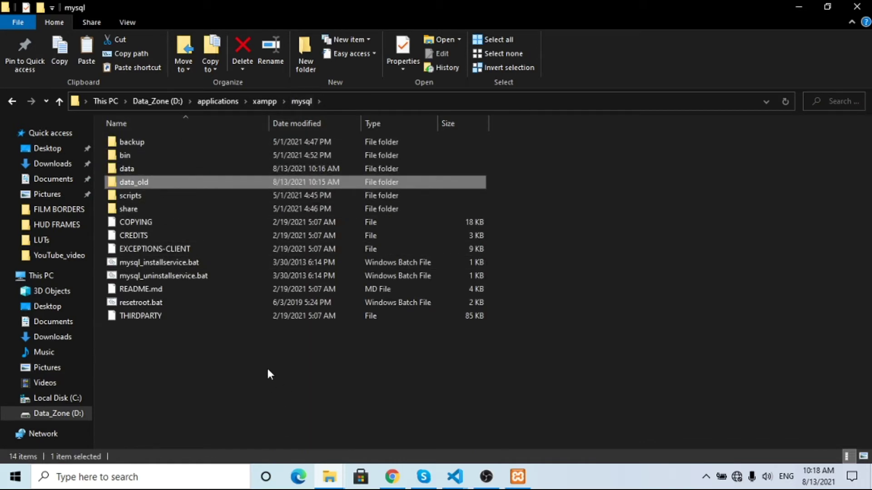
double_click(132, 169)
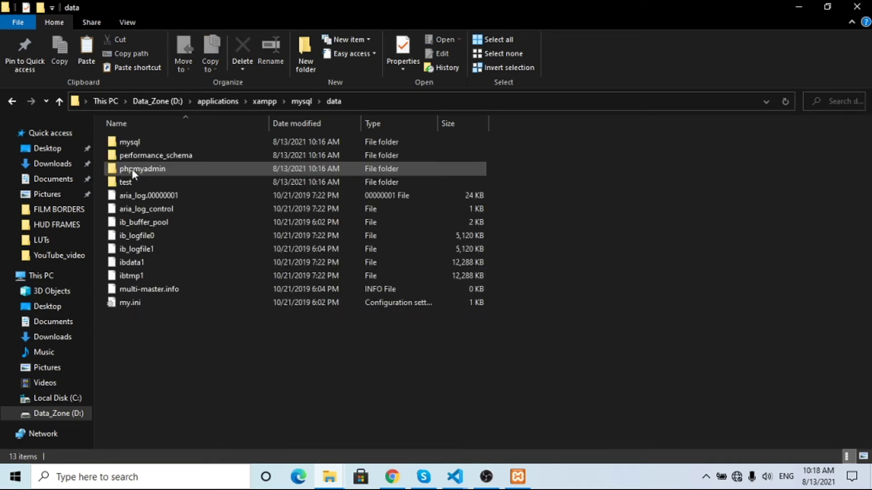
right_click(371, 376)
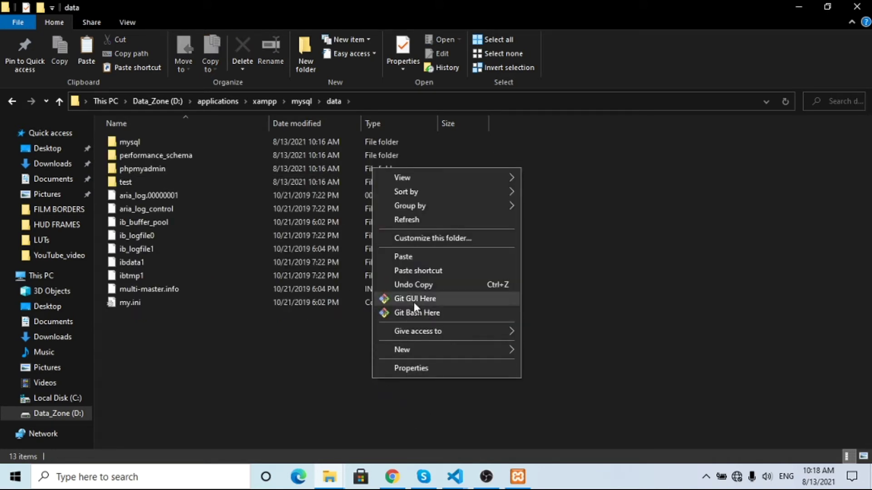
left_click(412, 257)
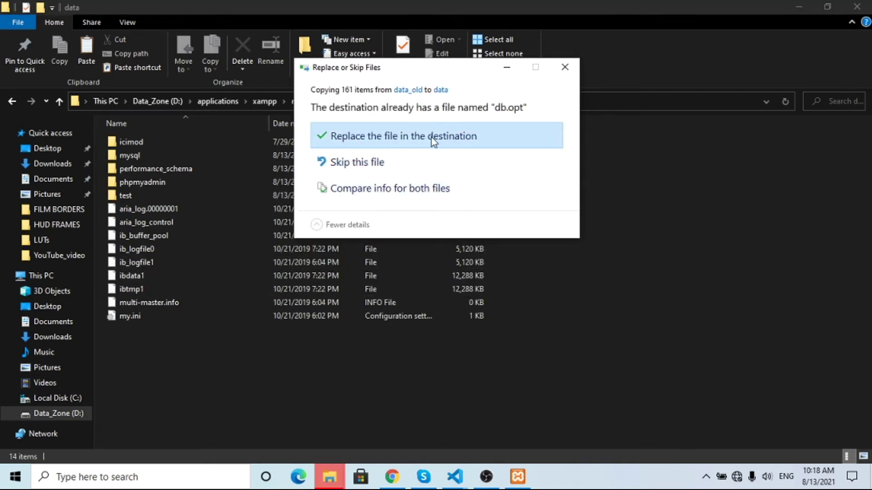
left_click(443, 138)
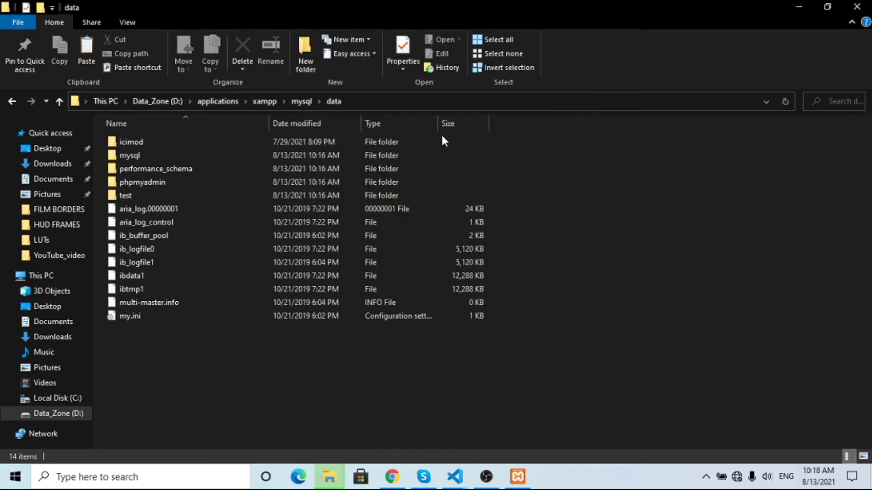
left_click(598, 349)
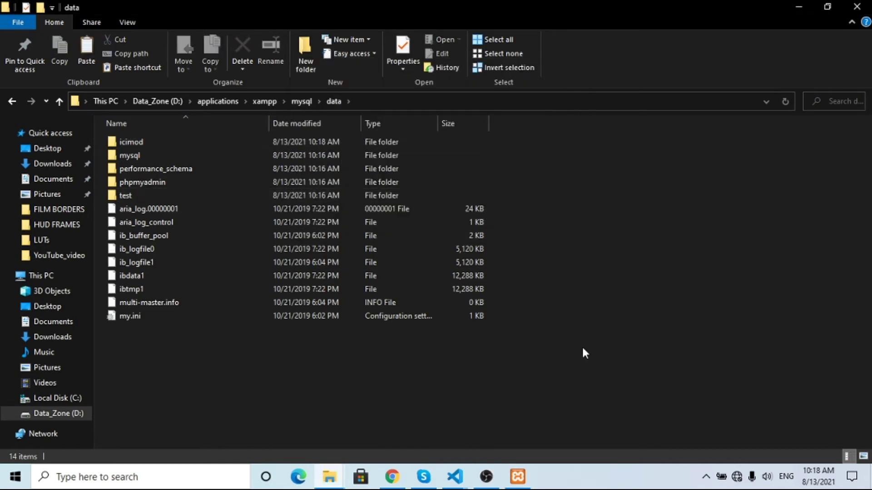
Copy the ibdata1 file from the data_old folder inside mysql.
left_click(301, 106)
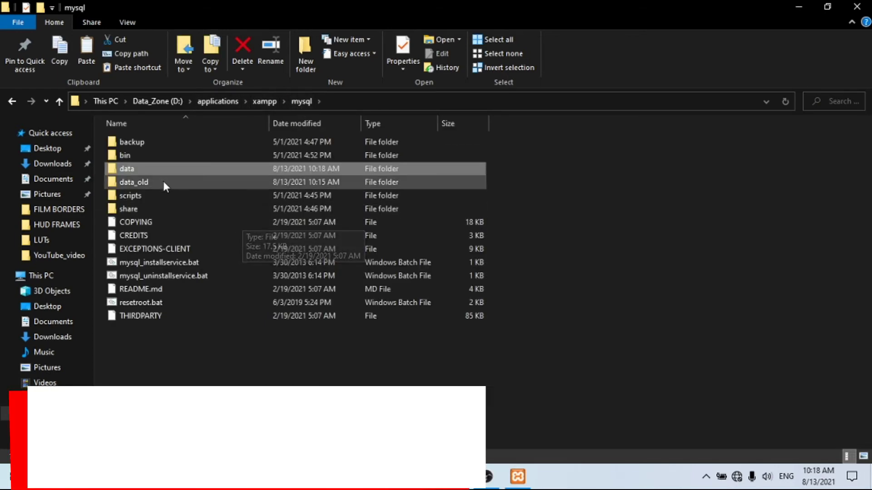
double_click(160, 182)
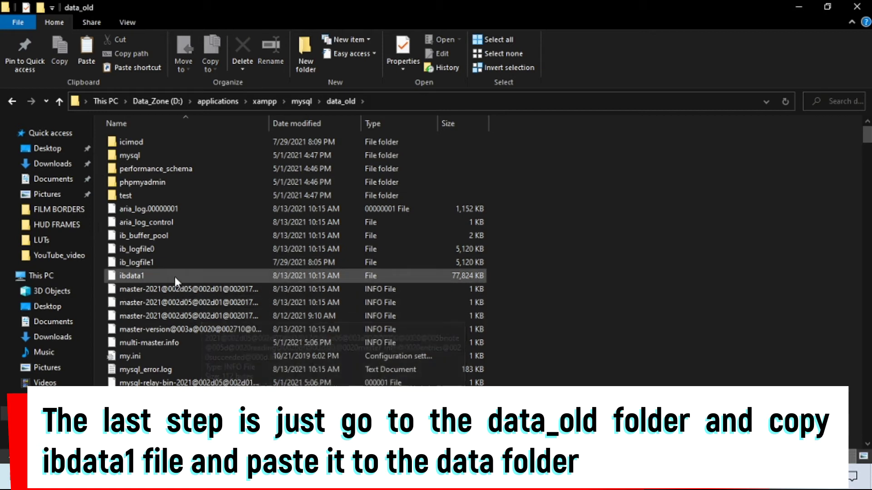
left_click(150, 276)
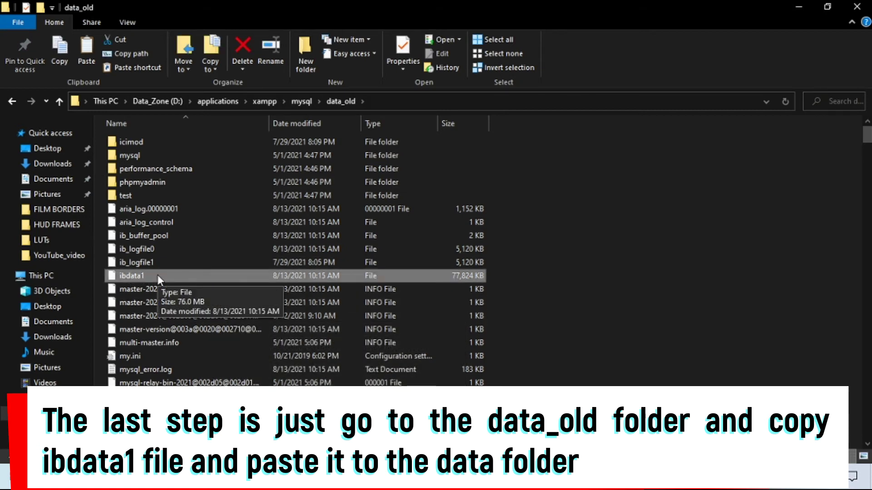
right_click(157, 275)
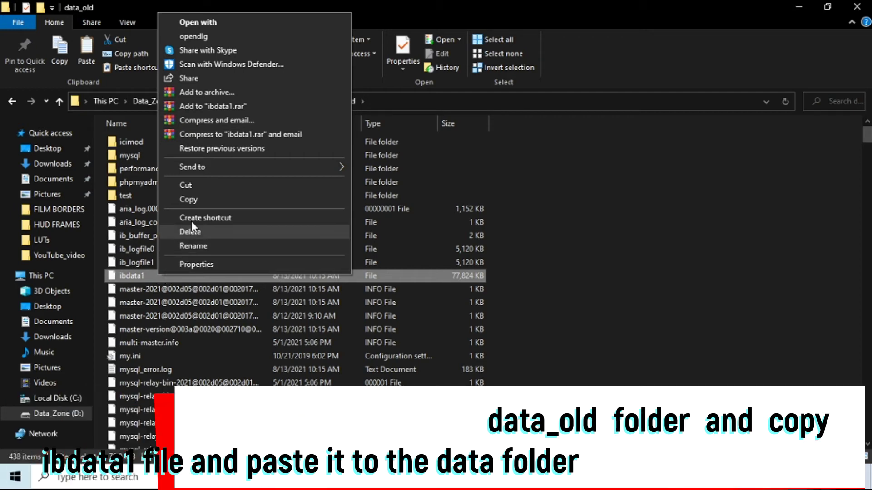
left_click(197, 200)
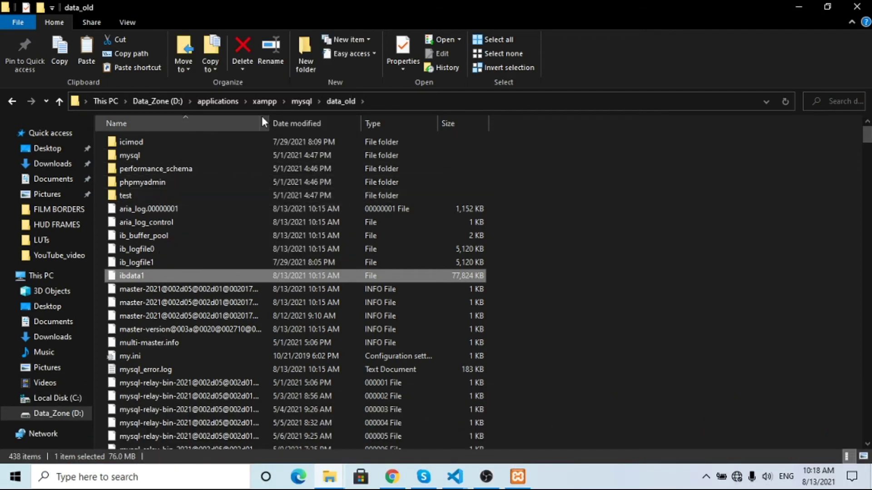
Paste the copied ibdata1 file into mysql's data folder, replacing the file in the destination.
left_click(306, 97)
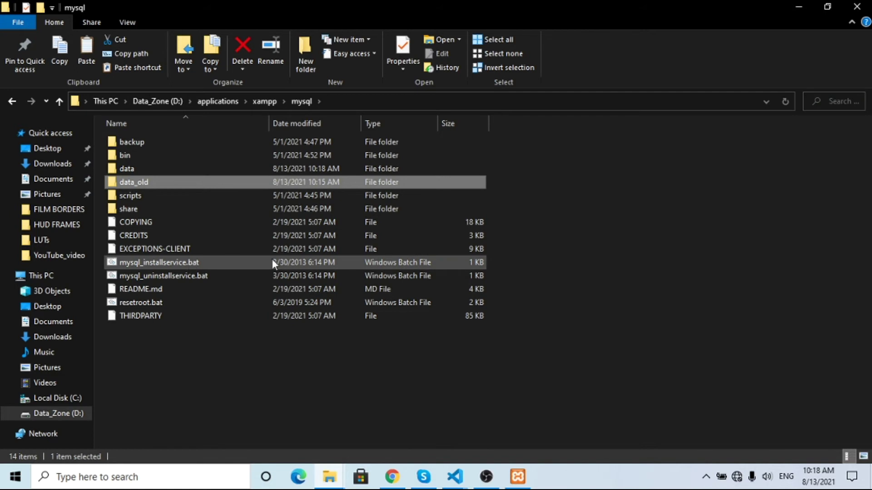
left_click(292, 327)
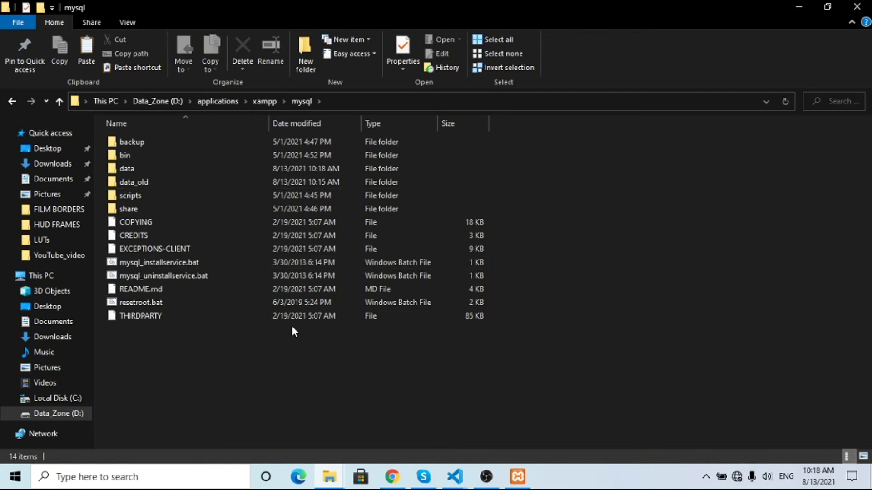
double_click(156, 167)
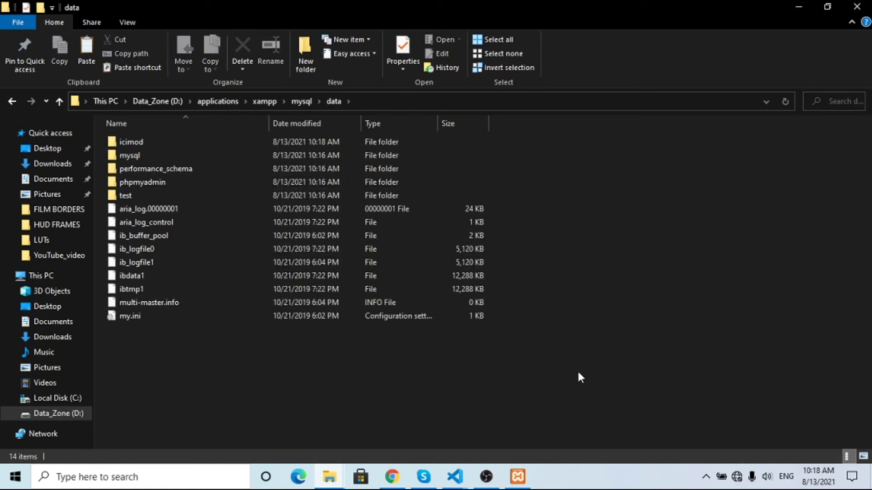
right_click(581, 296)
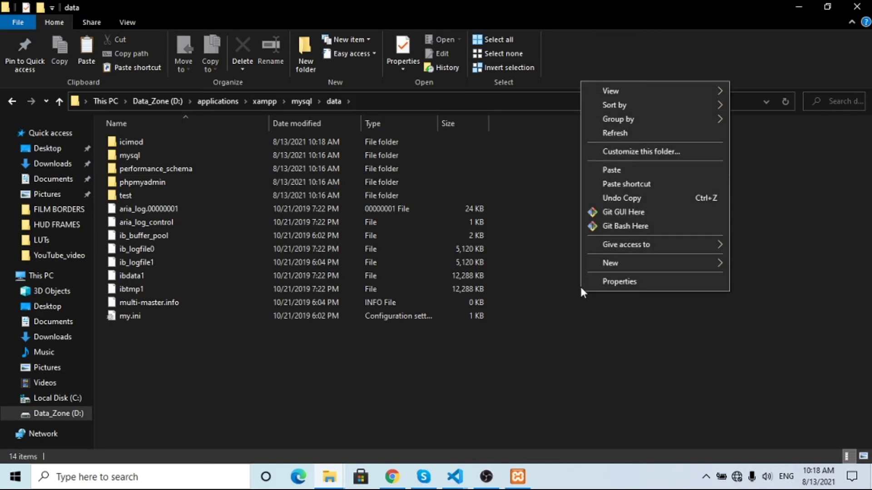
left_click(611, 171)
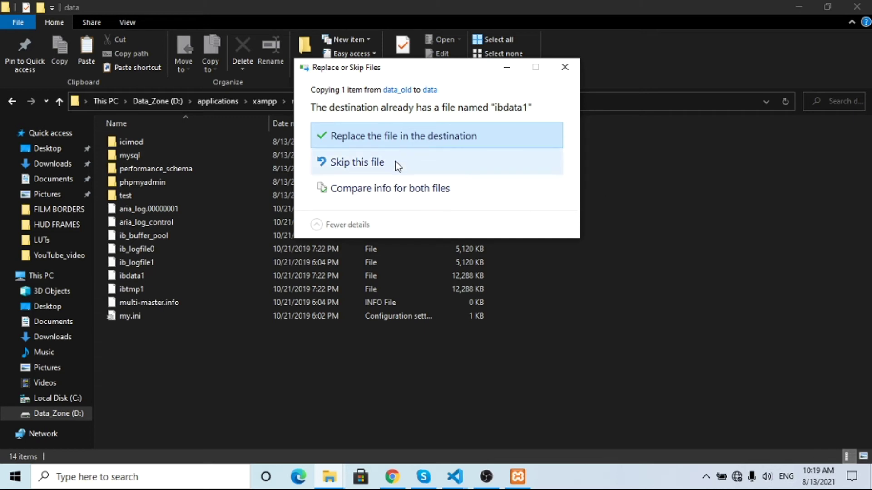
left_click(372, 137)
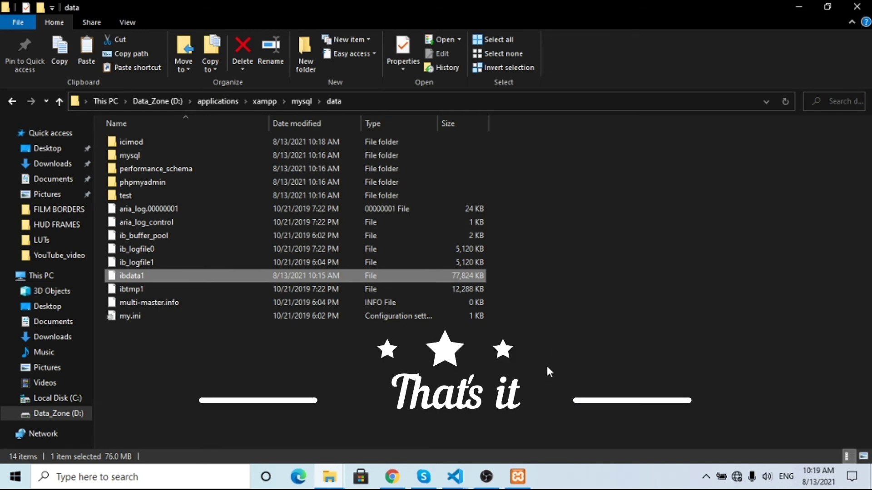
Minimize the file window, then close the XAMPP Control Panel and launch it again.
left_click(798, 6)
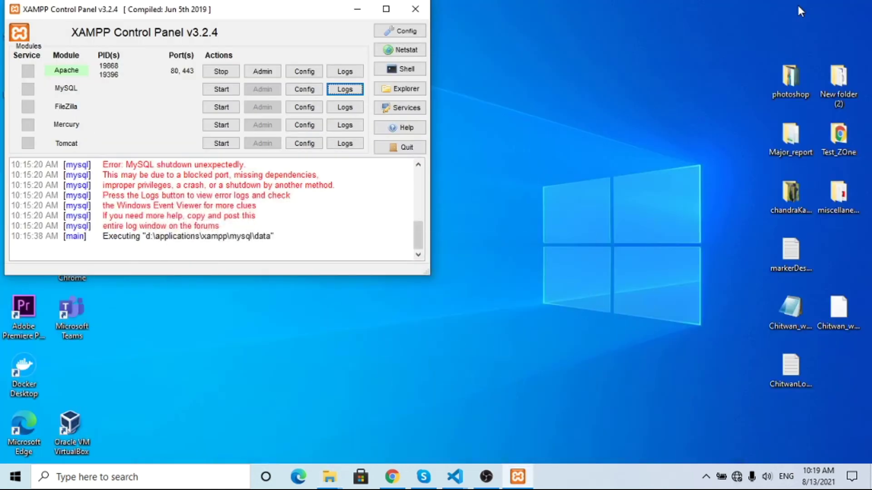
left_click(415, 9)
left_click(96, 484)
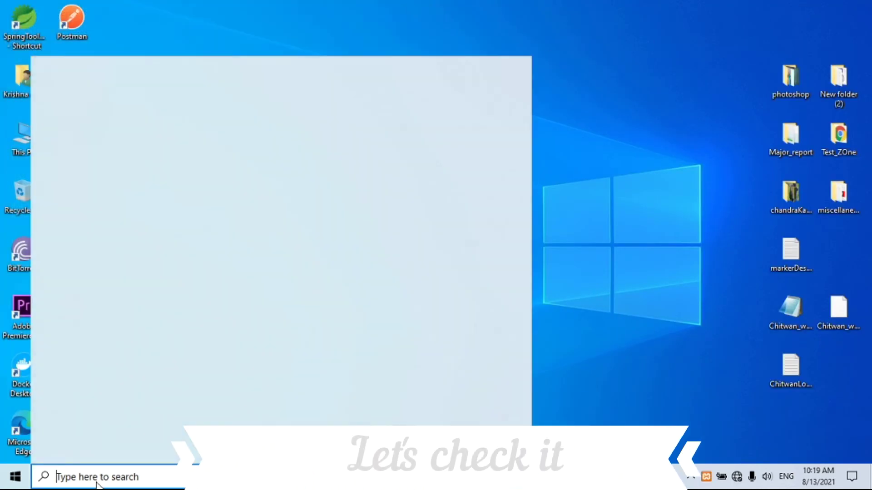
type("xamp")
key("Return")
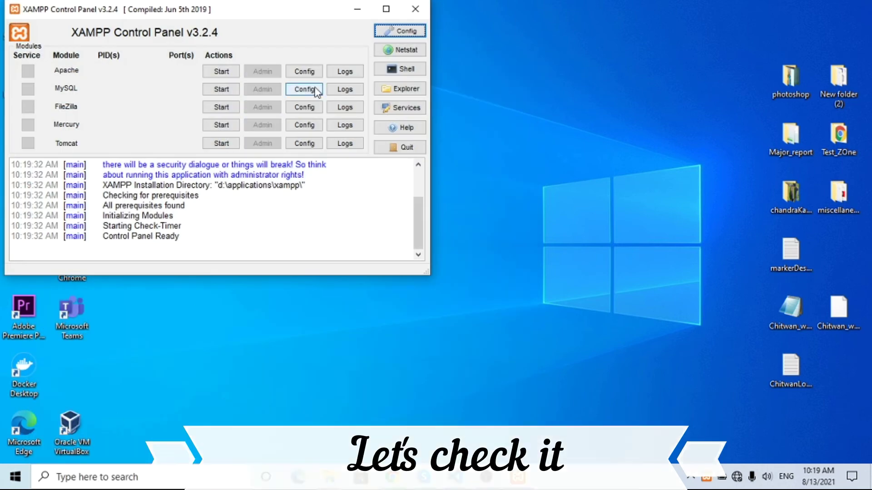
Start the Apache and MySQL modules and check their start-up entries in the log.
left_click(221, 72)
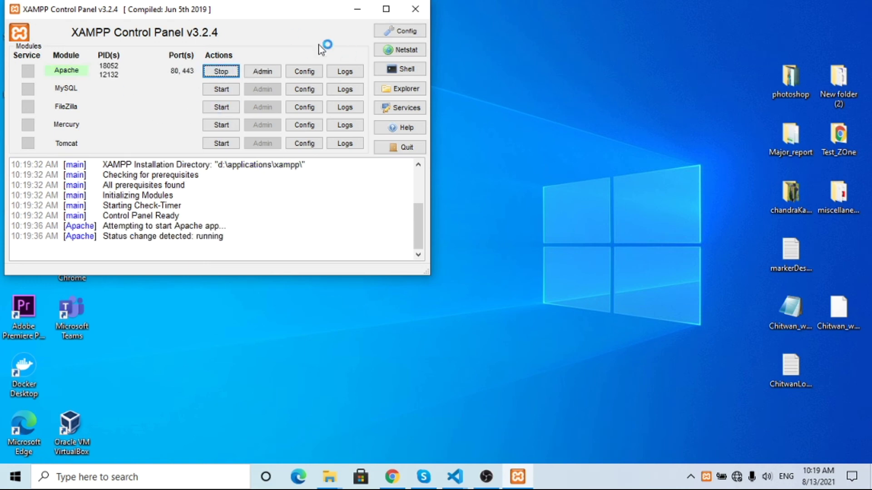
left_click(230, 93)
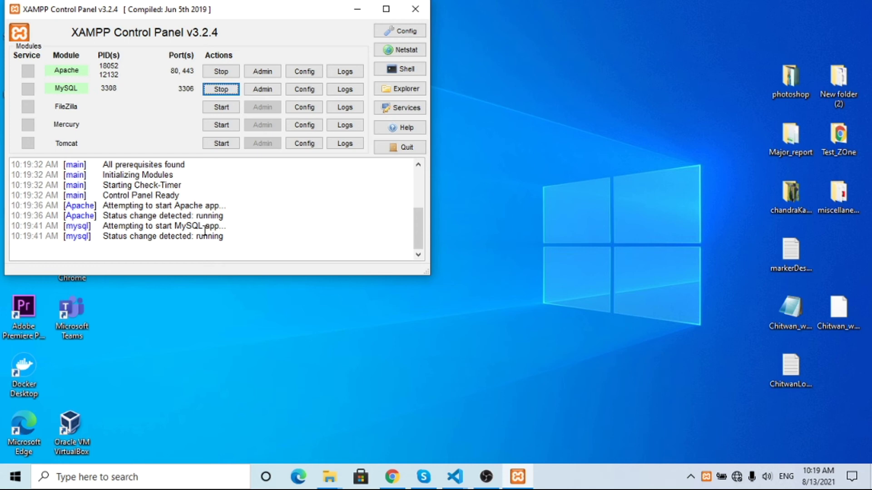
left_click_drag(236, 241, 113, 205)
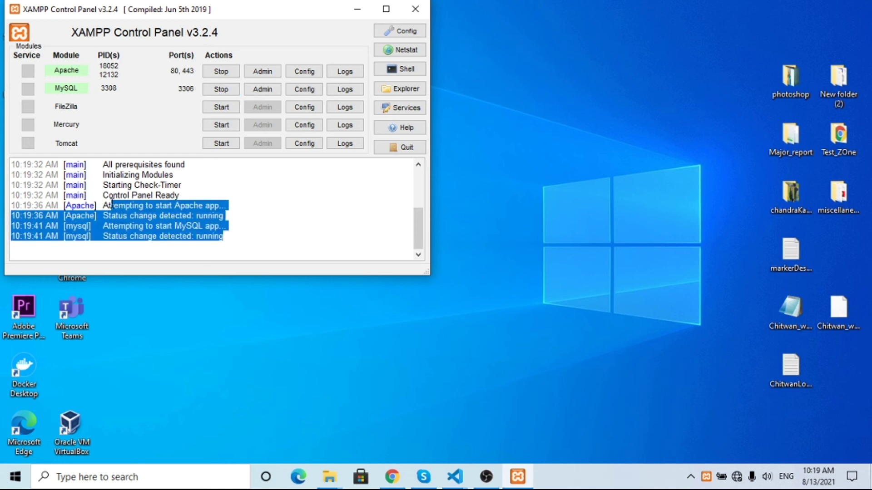
left_click(237, 234)
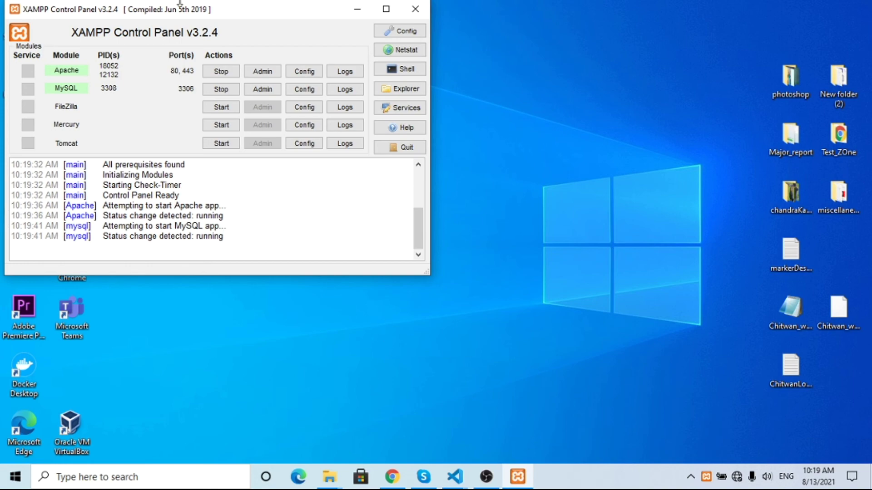
Move the XAMPP Control Panel toward the middle of the desktop and open Apache's admin page.
left_click_drag(200, 18, 300, 67)
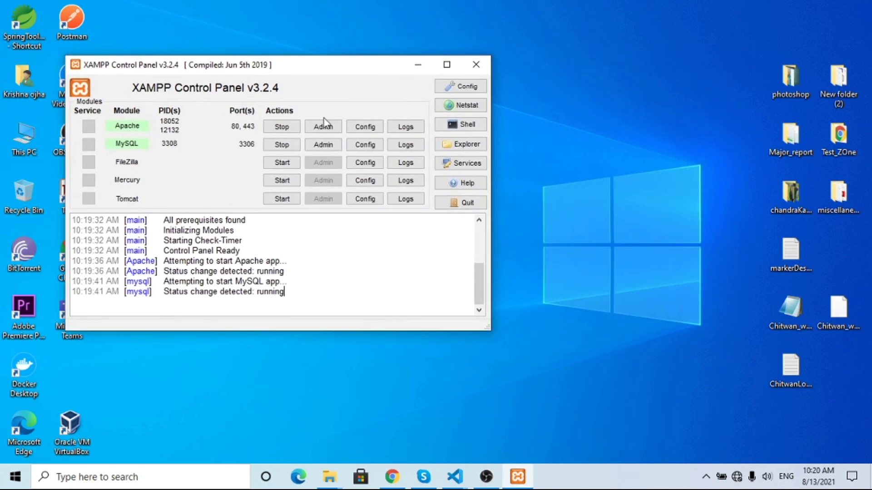
left_click(323, 128)
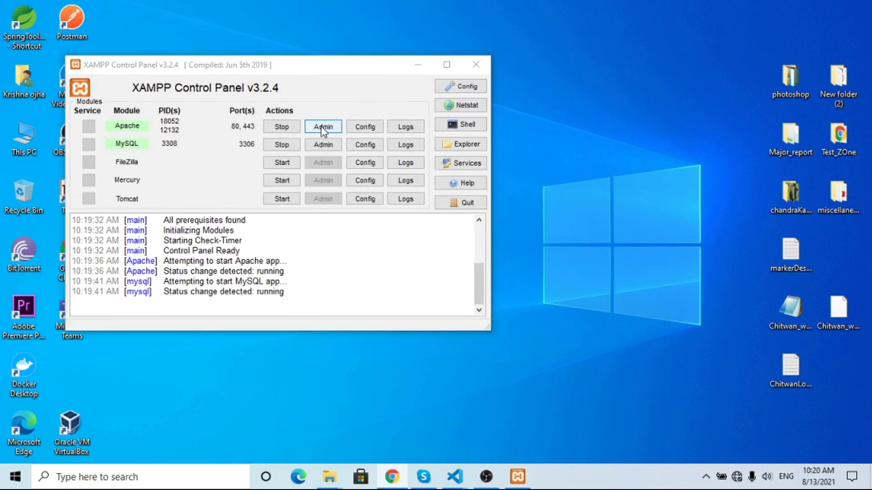